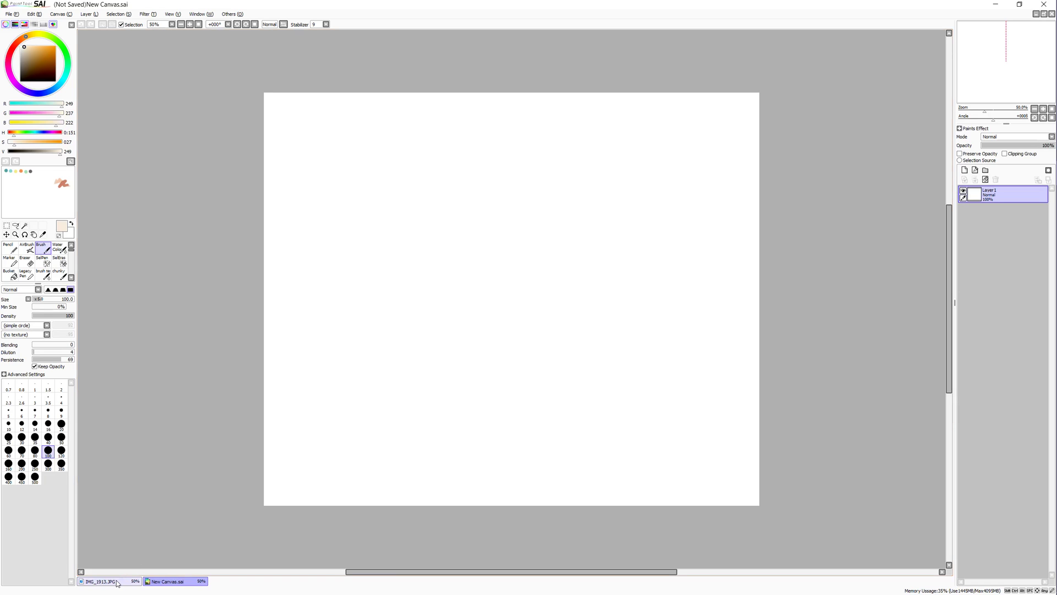
Switch the canvas to the scanned ink drawing IMG_1913.JPG
left_click(117, 582)
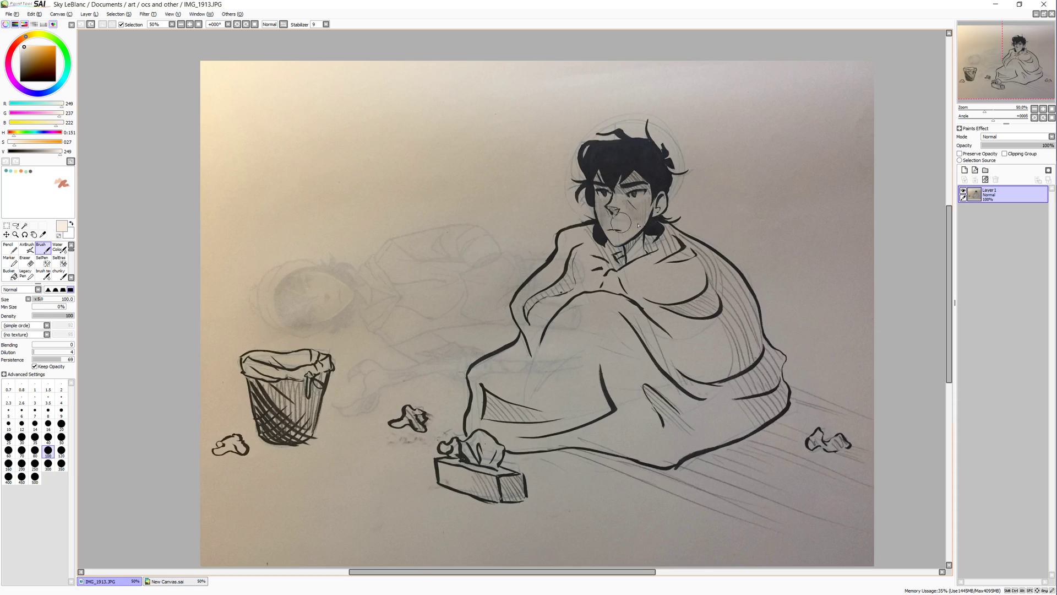
left_click(965, 171)
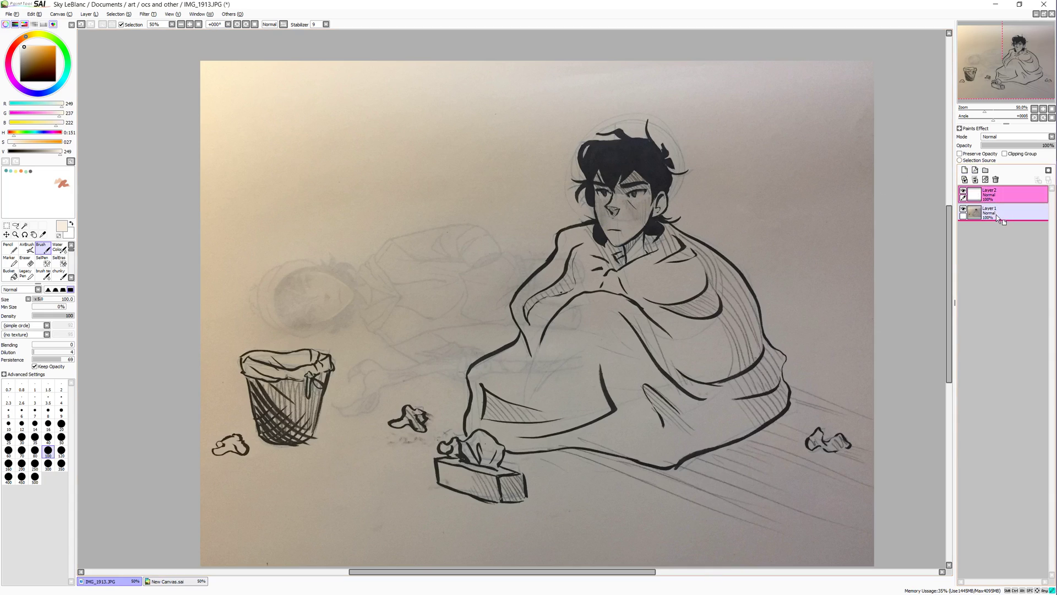
left_click(62, 47)
left_click(56, 46)
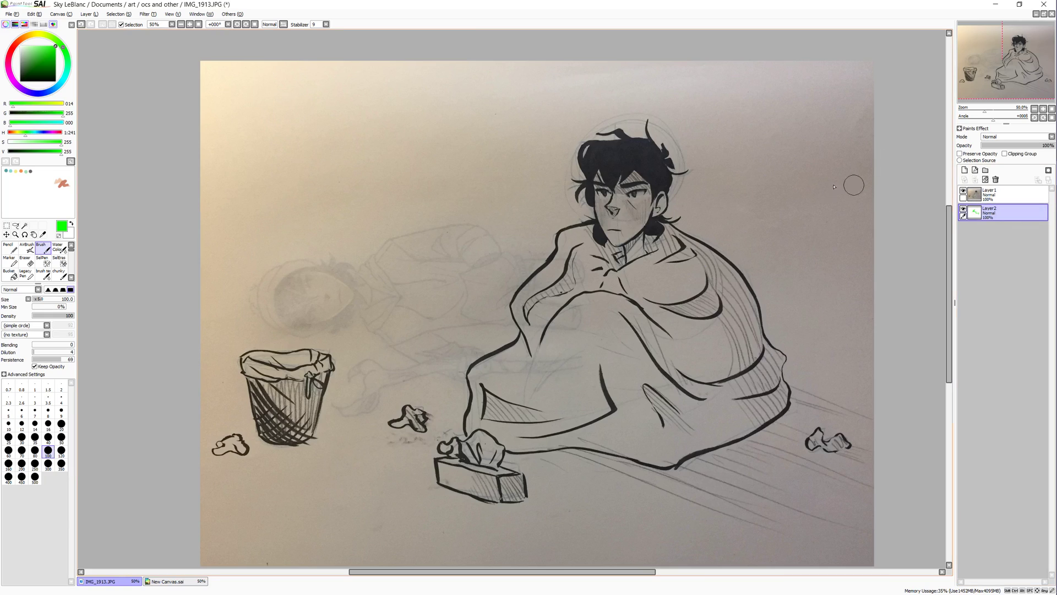
key("ctrl+z")
key("ctrl+z")
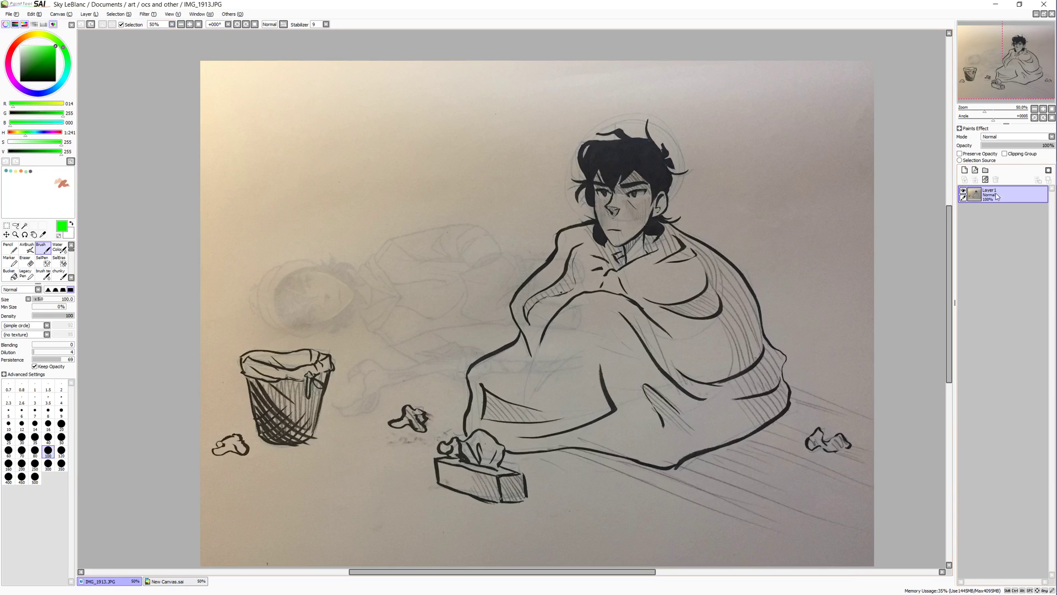
Open Filter > Brightness and Contrast and preview Color Deepen at +100, then reset it to +0
left_click(149, 14)
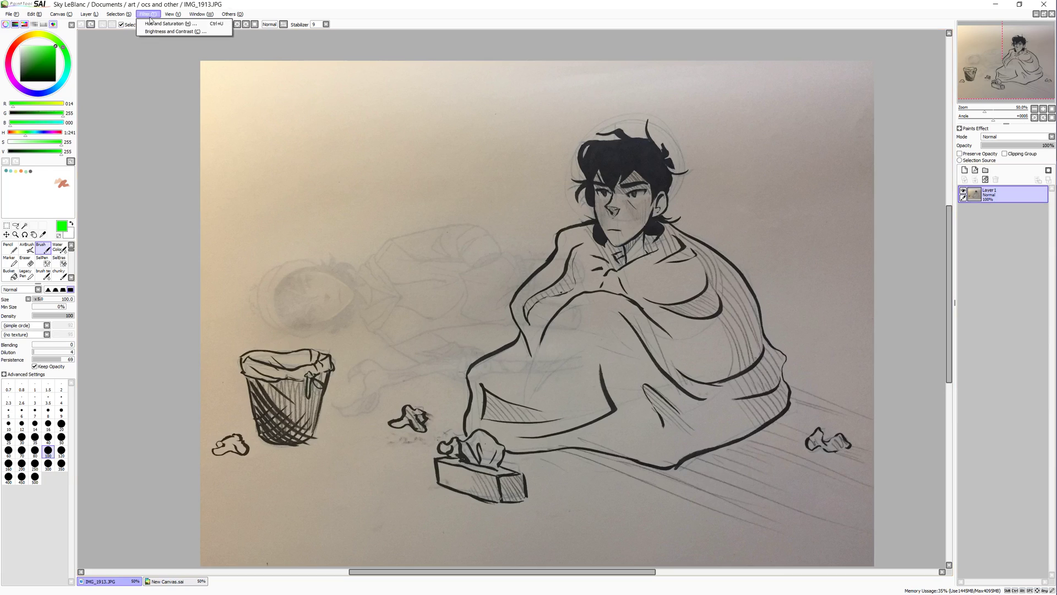
left_click(174, 34)
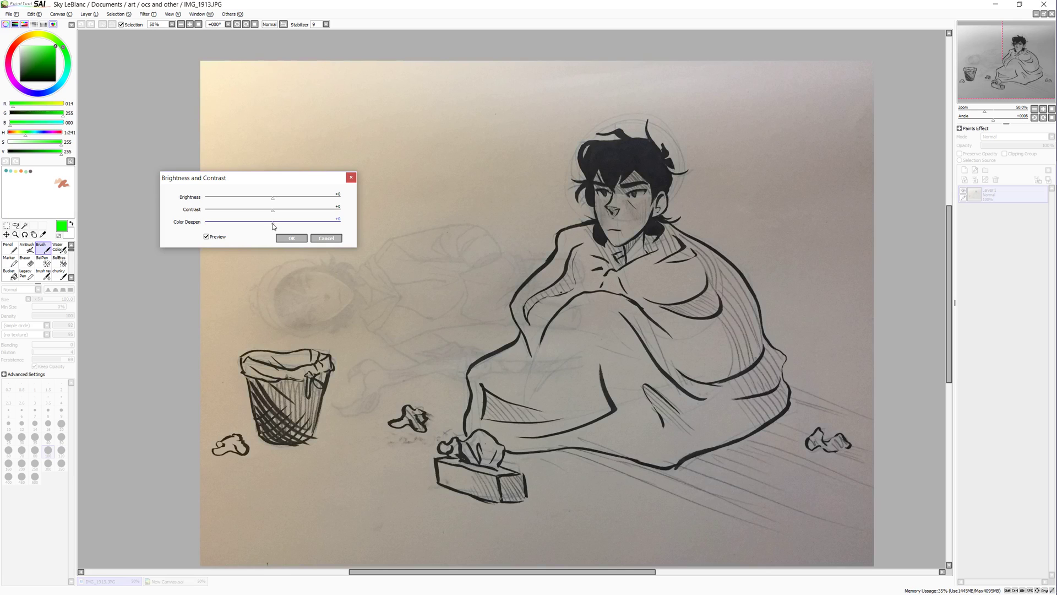
left_click_drag(299, 226, 354, 228)
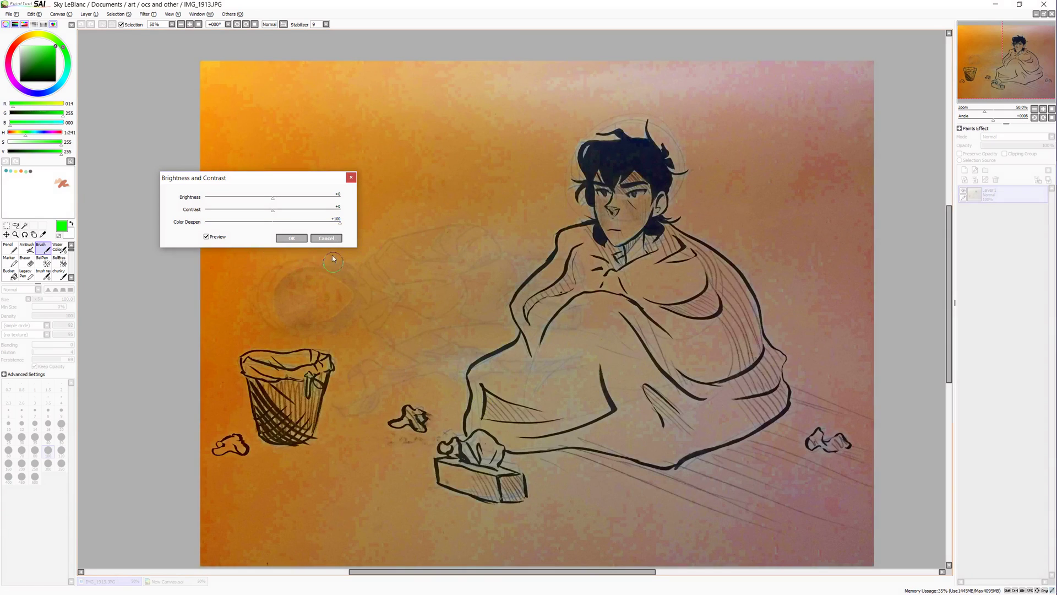
left_click(274, 222)
Set Color Deepen to -100, Brightness to about +34 and Contrast to about +72
left_click_drag(338, 223, 185, 230)
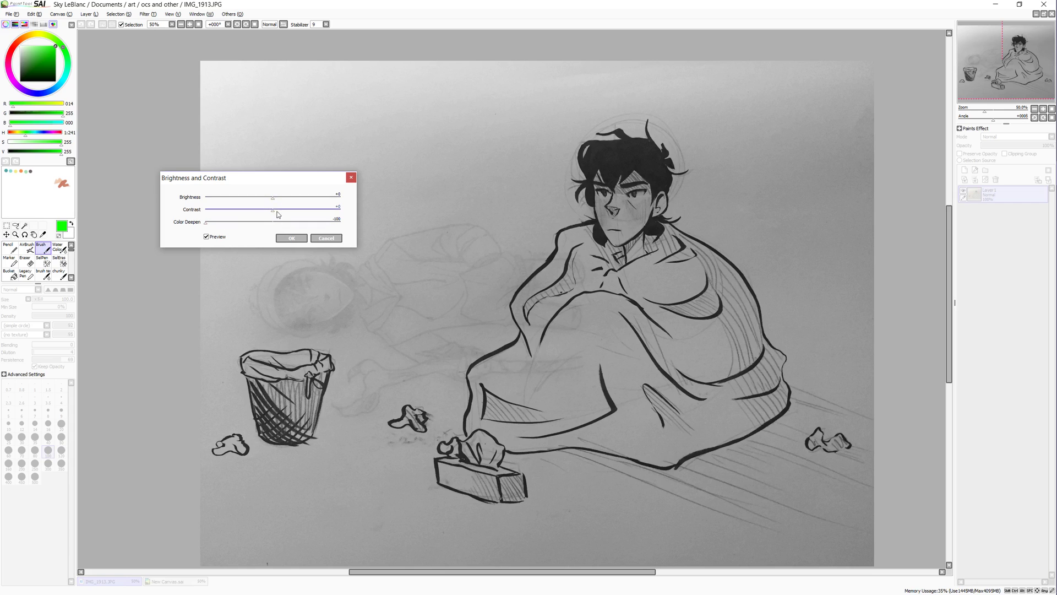
mouse_move(280, 201)
left_mouse_down()
mouse_move(341, 215)
mouse_move(297, 201)
left_mouse_up()
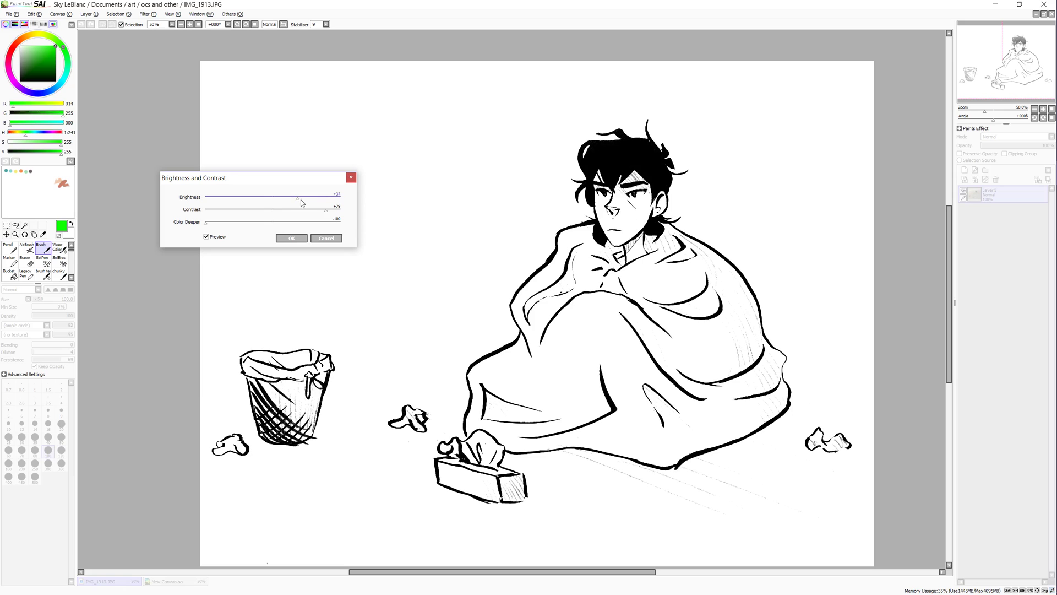
mouse_move(326, 214)
left_mouse_down()
mouse_move(307, 215)
mouse_move(294, 199)
left_mouse_up()
left_click(314, 211)
mouse_move(314, 213)
left_mouse_down()
mouse_move(325, 212)
mouse_move(281, 211)
mouse_move(332, 218)
mouse_move(318, 219)
left_mouse_up()
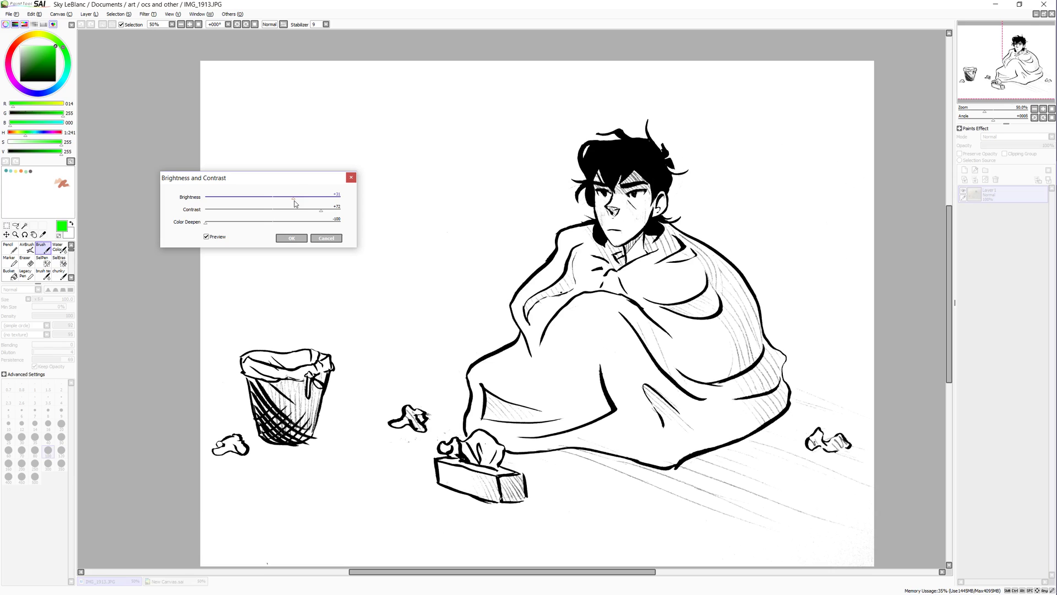
mouse_move(295, 200)
left_mouse_down()
mouse_move(338, 205)
mouse_move(289, 196)
mouse_move(297, 200)
left_mouse_up()
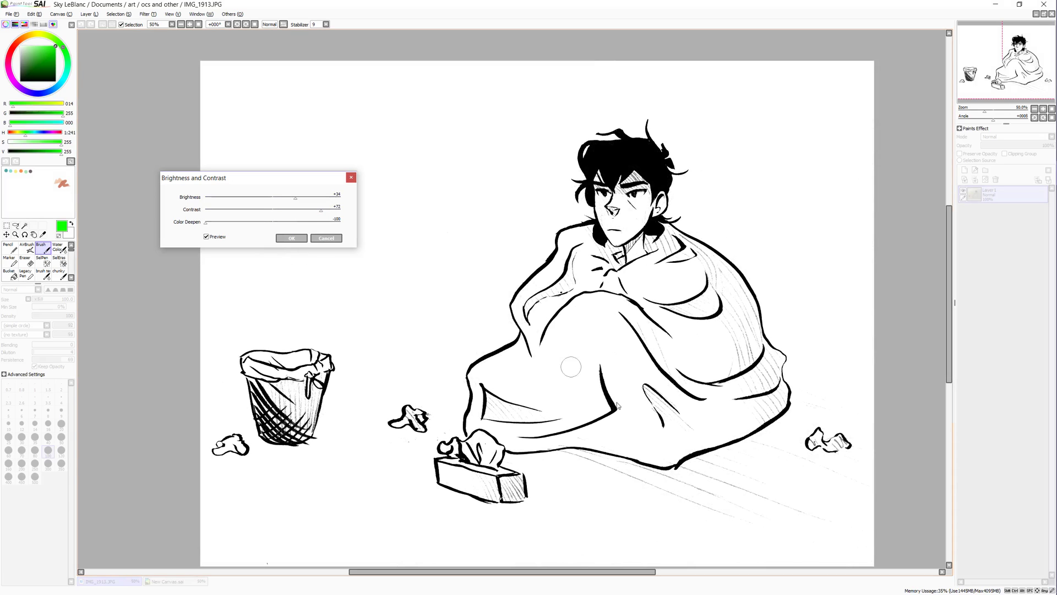
Apply the adjustment, add a blank Layer2 beneath Layer1, and reselect Layer1
left_click(290, 239)
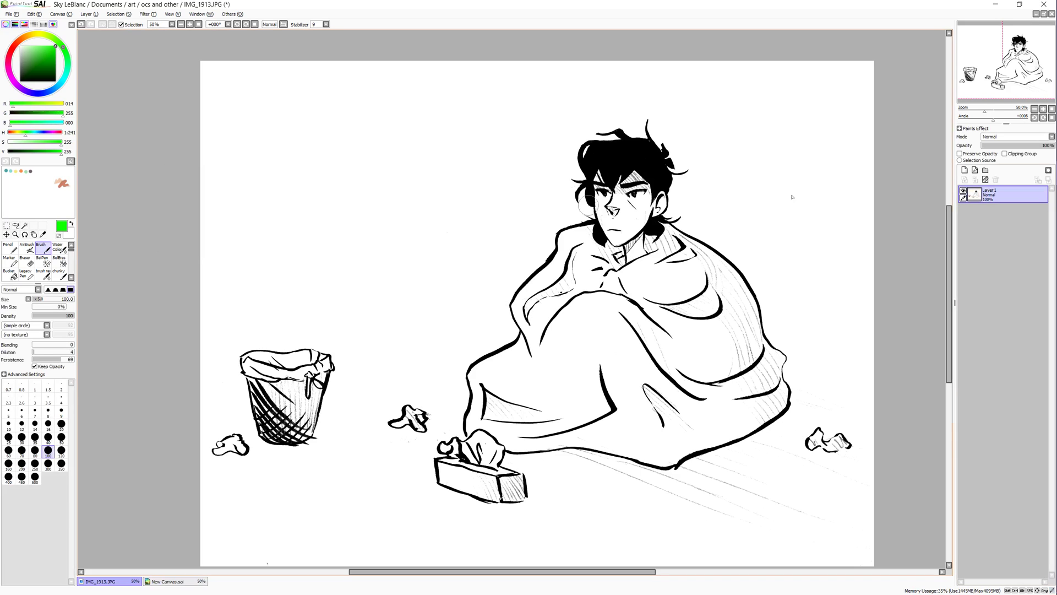
left_click(965, 171)
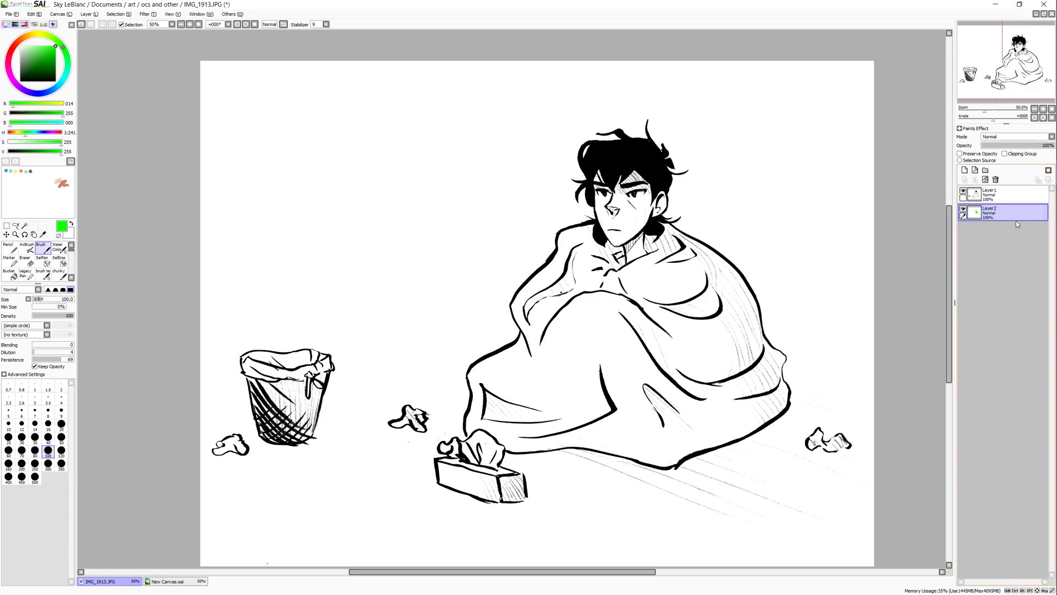
left_click(1004, 197, "ctrl")
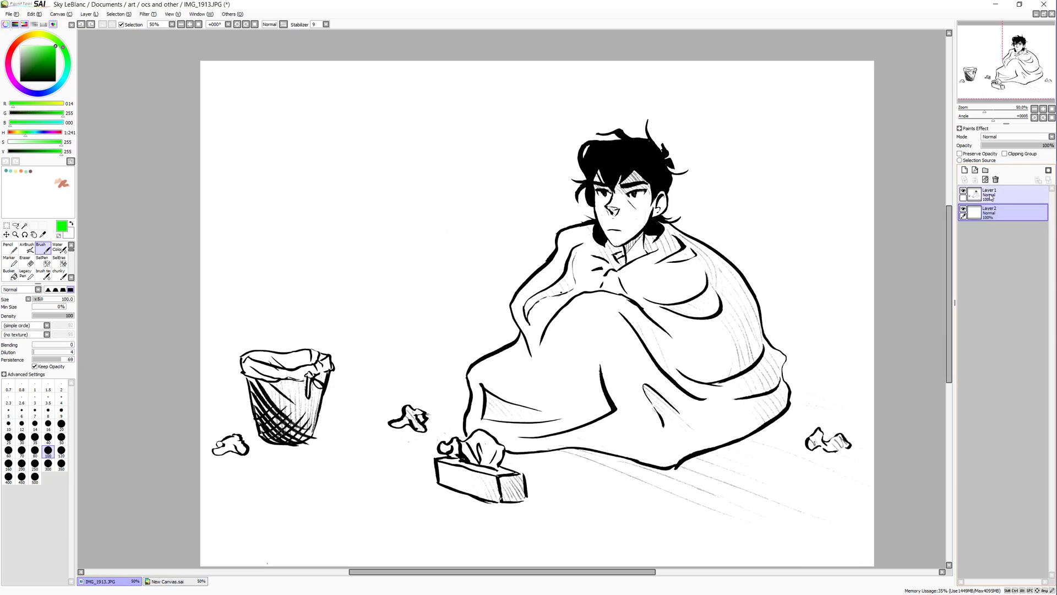
left_click(999, 198)
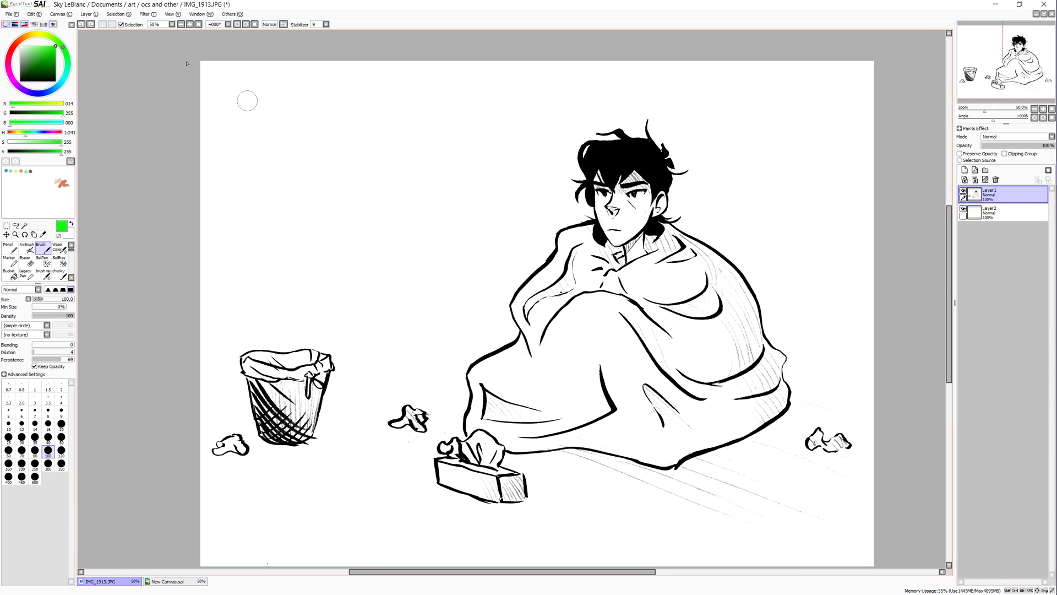
Run Layer > Luminance to Transparency on Layer1, then make Layer2 active
left_click(88, 15)
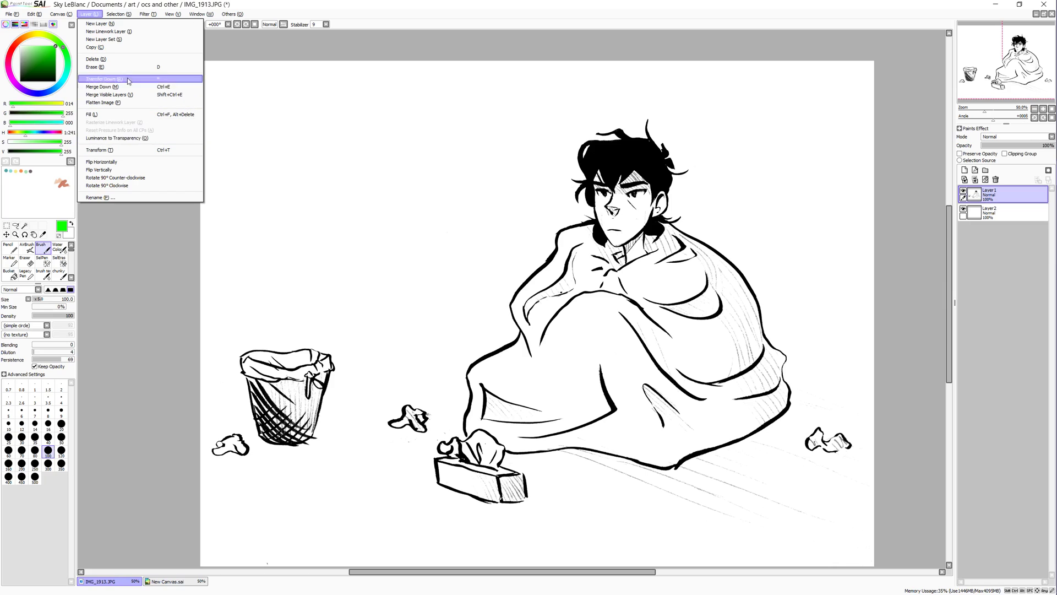
left_click(155, 138)
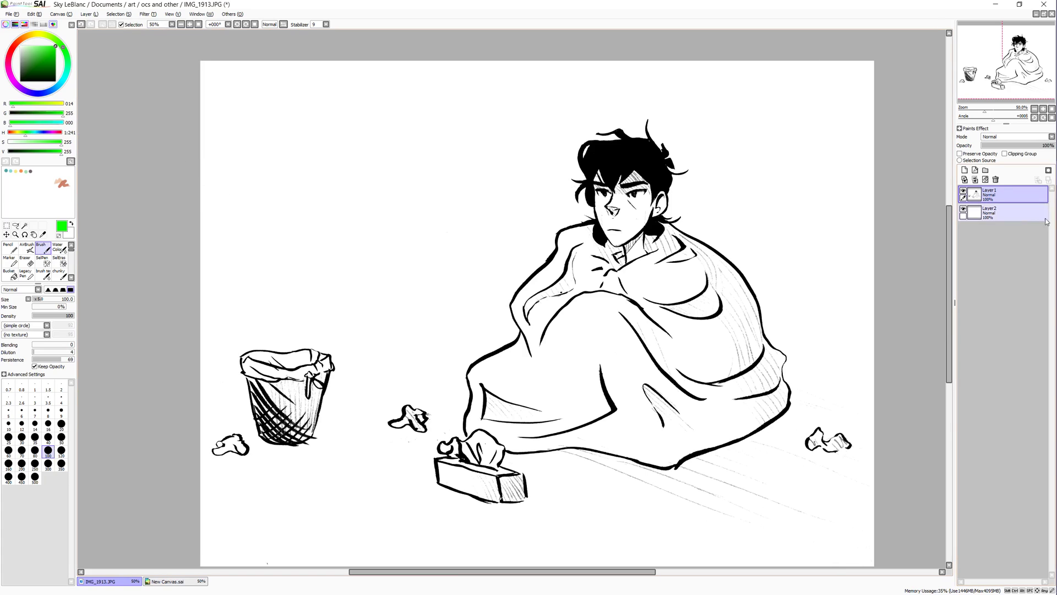
left_click(1022, 216)
Undo a green test stroke, then paint light beige skin over the face and neck
mouse_move(613, 194)
left_mouse_down()
mouse_move(573, 259)
mouse_move(716, 316)
mouse_move(732, 529)
mouse_move(848, 544)
left_mouse_up()
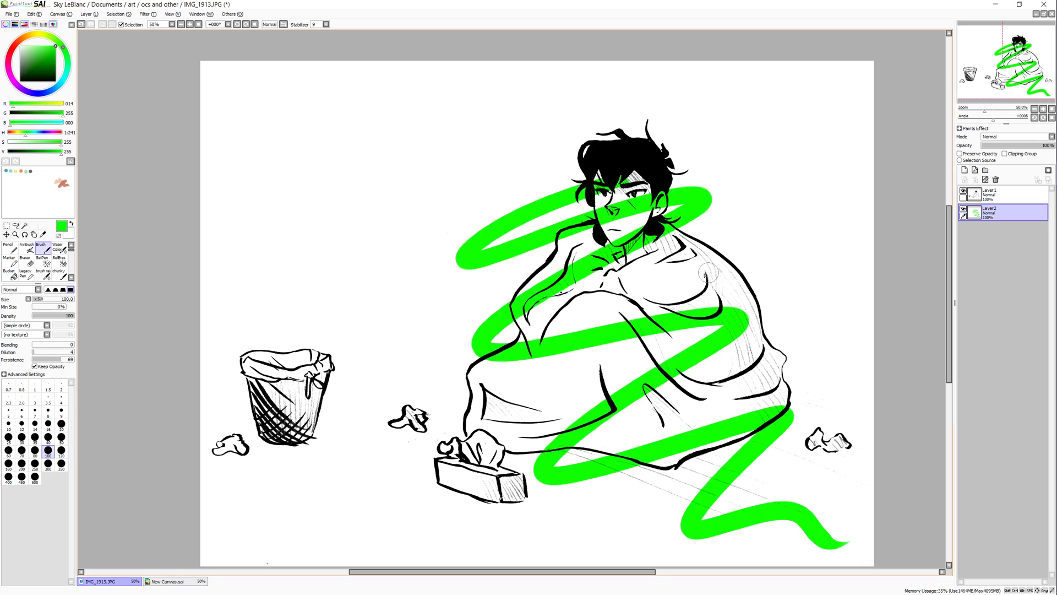
key("ctrl+z")
left_click(25, 36)
left_click(28, 48)
mouse_move(616, 199)
left_mouse_down()
mouse_move(608, 226)
mouse_move(617, 195)
mouse_move(611, 217)
mouse_move(602, 178)
mouse_move(615, 211)
mouse_move(634, 217)
mouse_move(651, 208)
mouse_move(655, 189)
mouse_move(650, 204)
mouse_move(614, 225)
mouse_move(617, 235)
mouse_move(613, 222)
mouse_move(618, 241)
mouse_move(631, 223)
mouse_move(623, 264)
mouse_move(645, 263)
left_mouse_up()
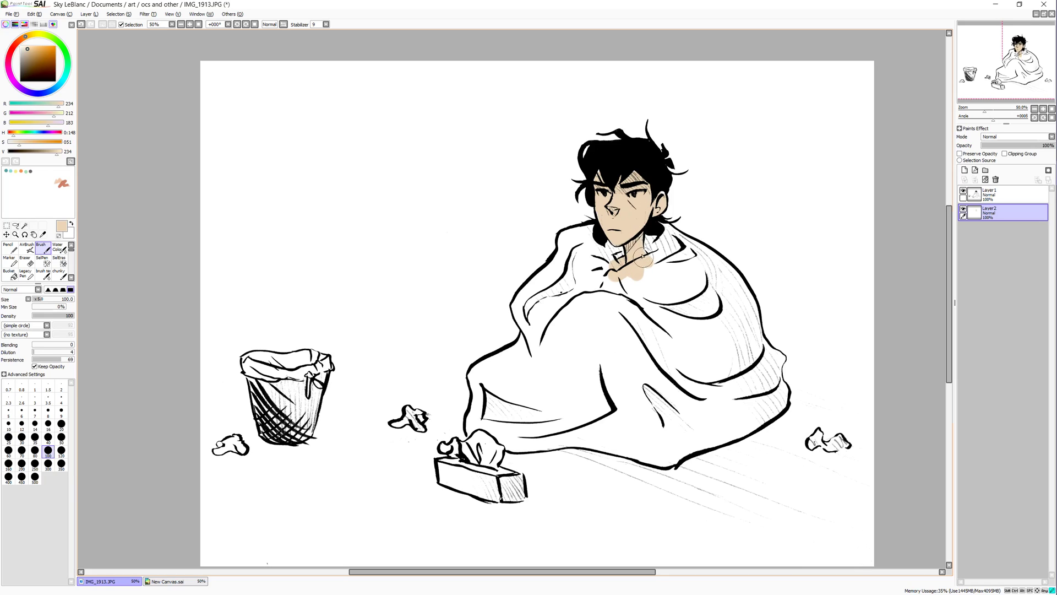
Brush peach blush on both cheeks, soften it with pale peach, and mirror the view
left_click(23, 41)
left_click(36, 48)
mouse_move(633, 198)
left_mouse_down()
mouse_move(642, 204)
mouse_move(606, 204)
left_mouse_up()
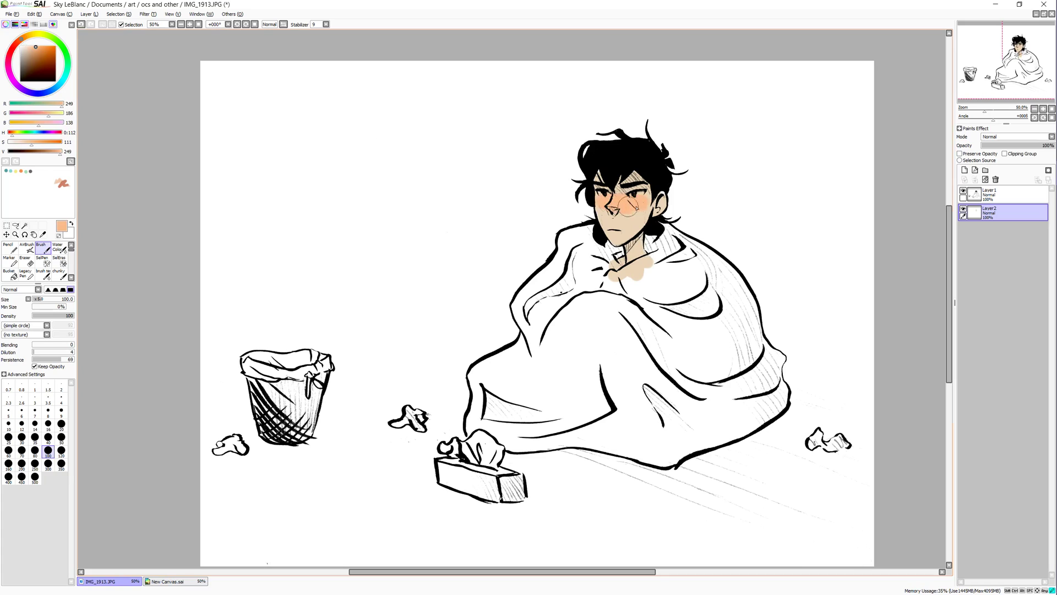
left_click(23, 46)
left_click_drag(641, 193, 639, 197)
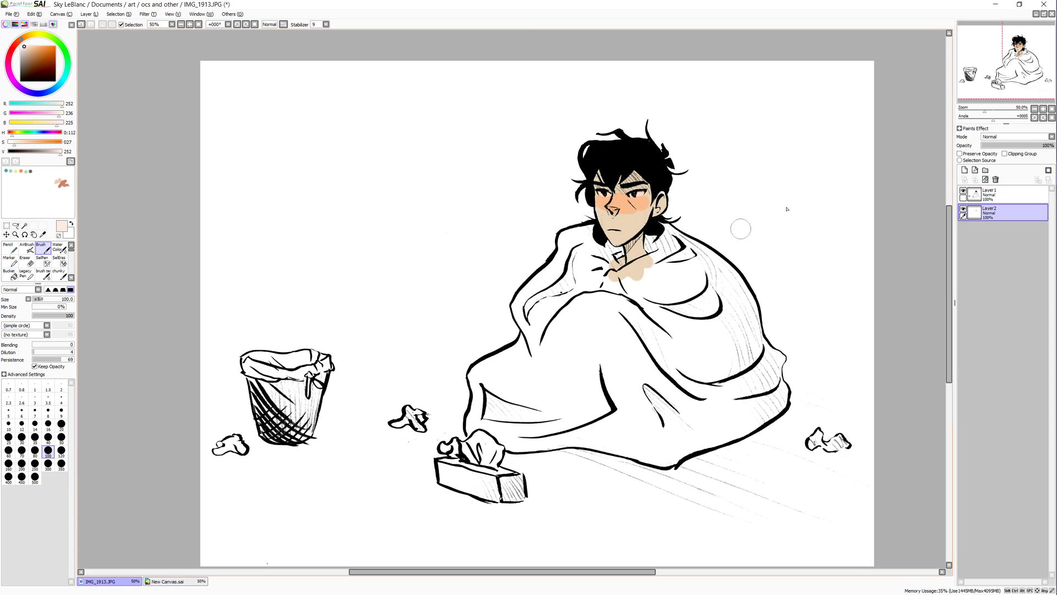
left_click(284, 25)
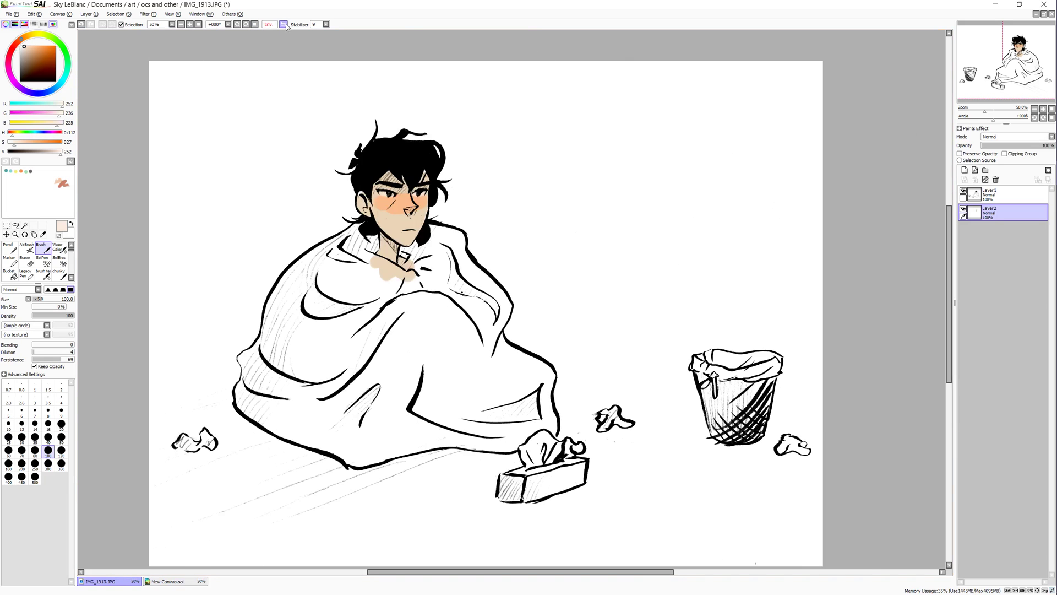